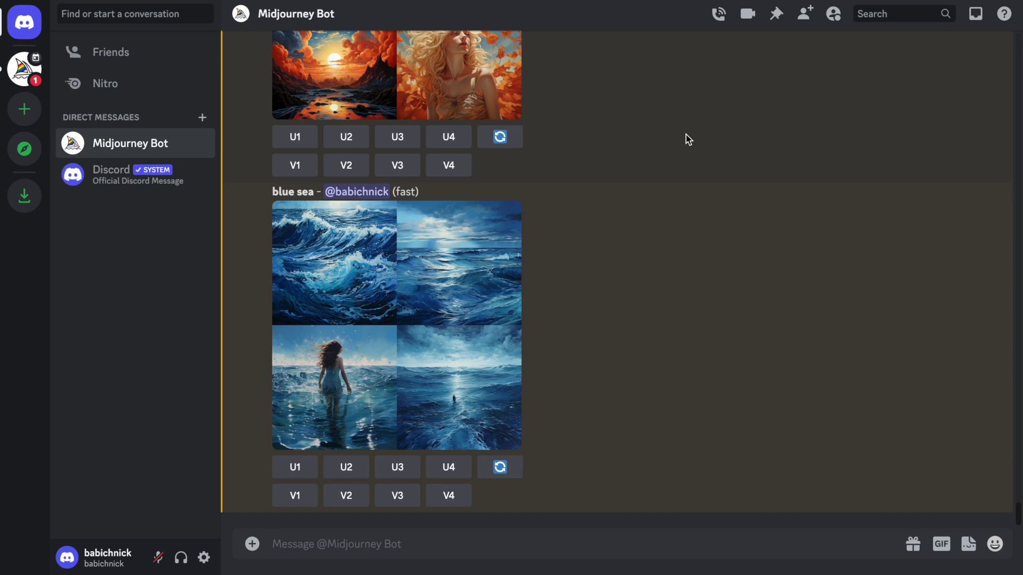
# Run /settings and switch Remix mode on so it turns green
pyautogui.write('/')
pyautogui.click(751, 320)
pyautogui.press('Return')
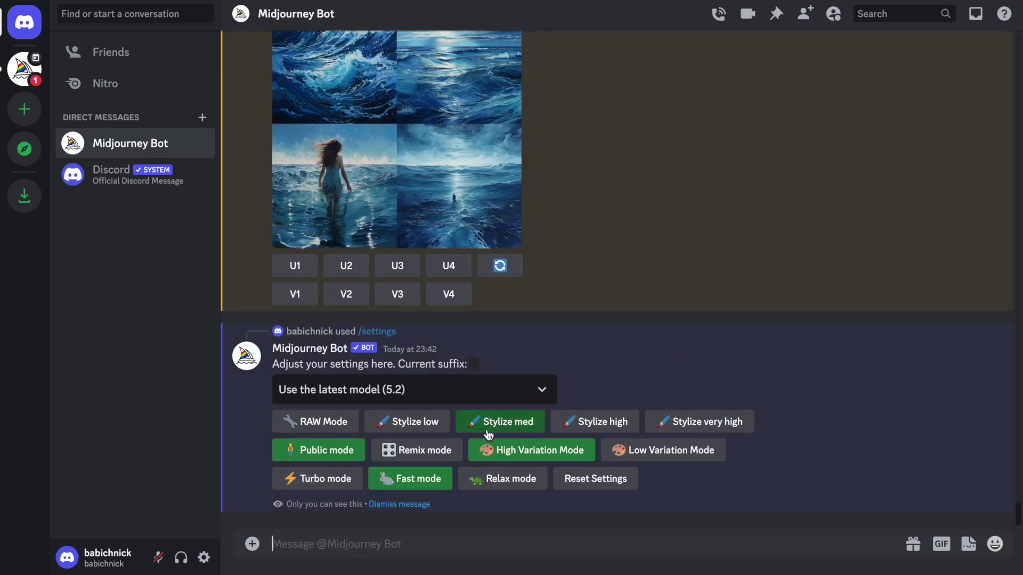
pyautogui.click(445, 452)
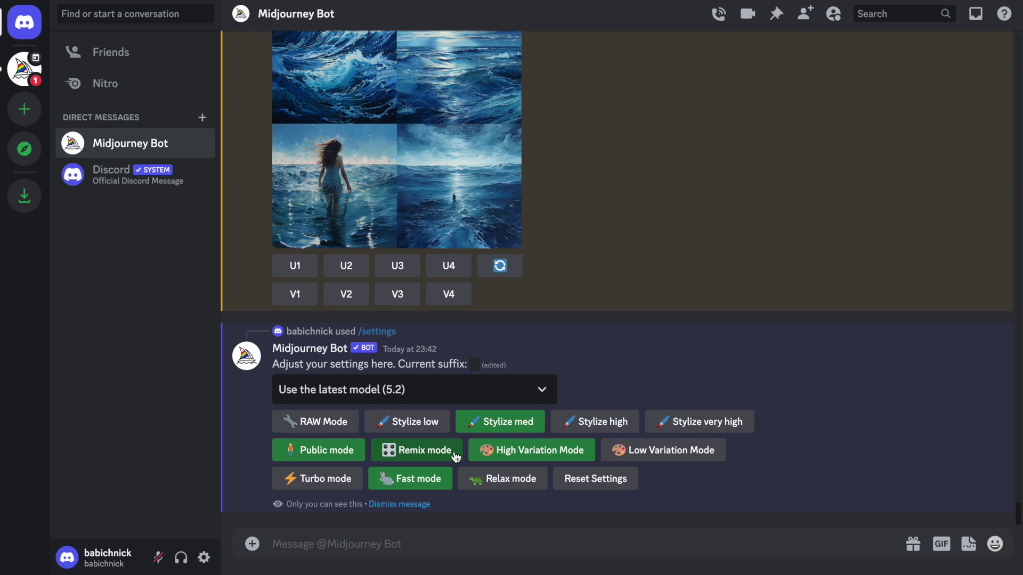
# Generate a biplane grid with /imagine and the prompt 'plane in the sky', then view it enlarged
pyautogui.click(415, 532)
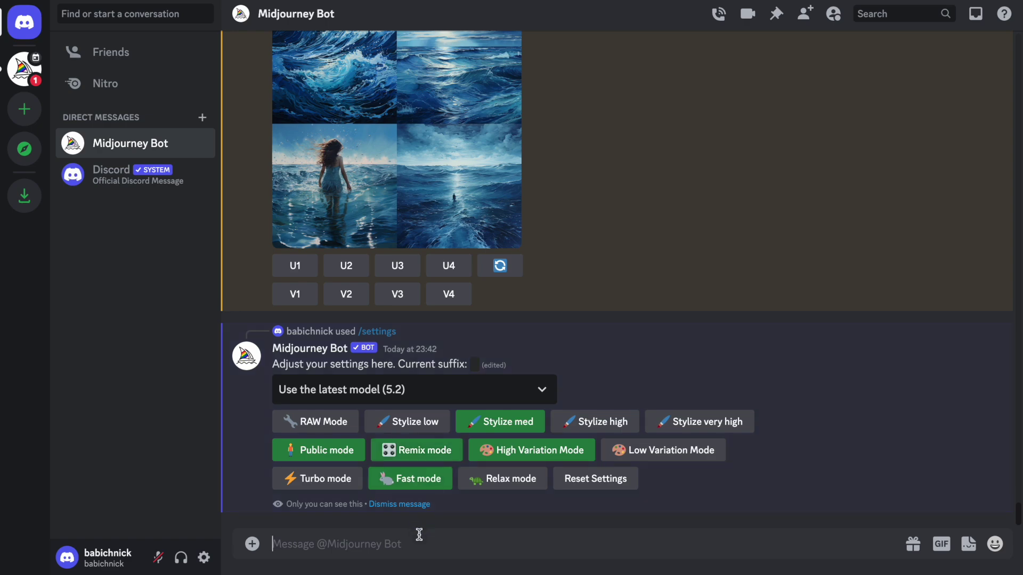
pyautogui.write('/im')
pyautogui.click(480, 428)
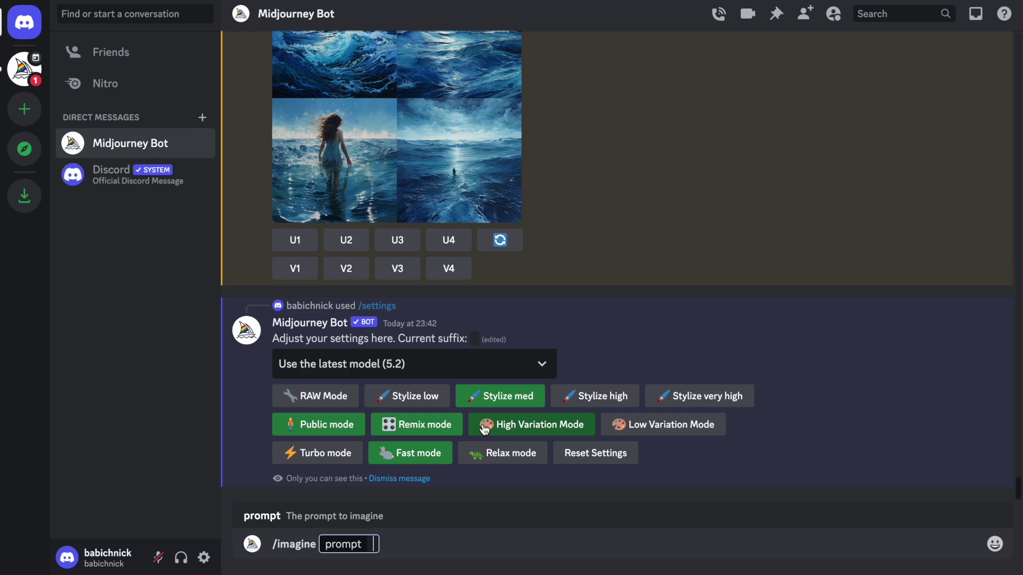
pyautogui.write('plane in')
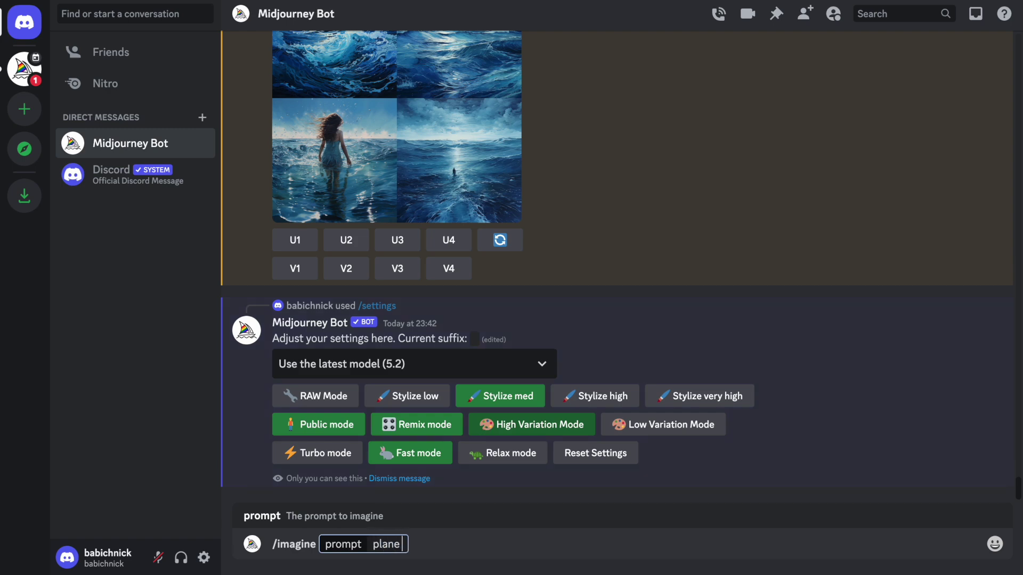
pyautogui.write(' the ocean')
pyautogui.press('Return')
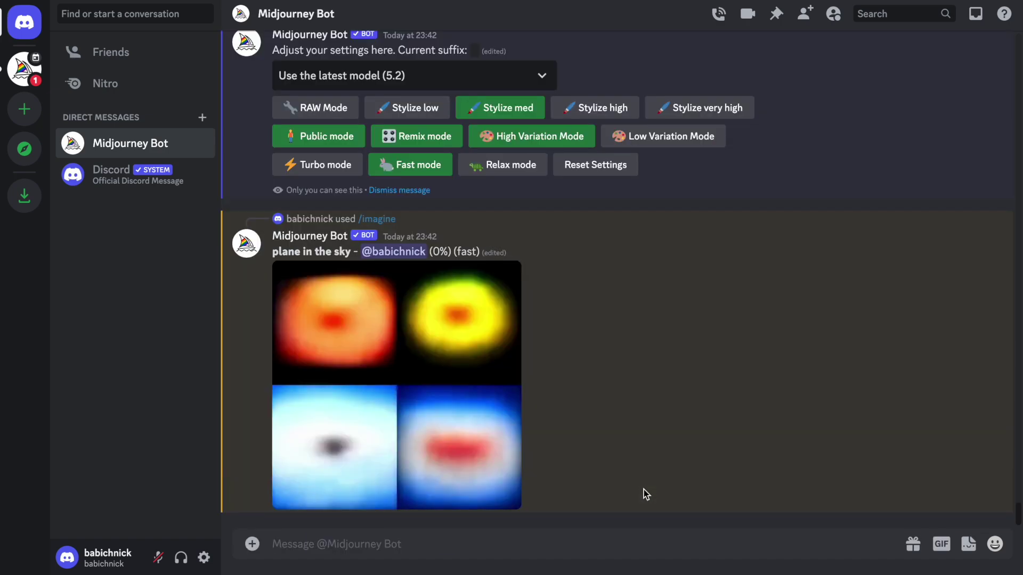
pyautogui.click(376, 290)
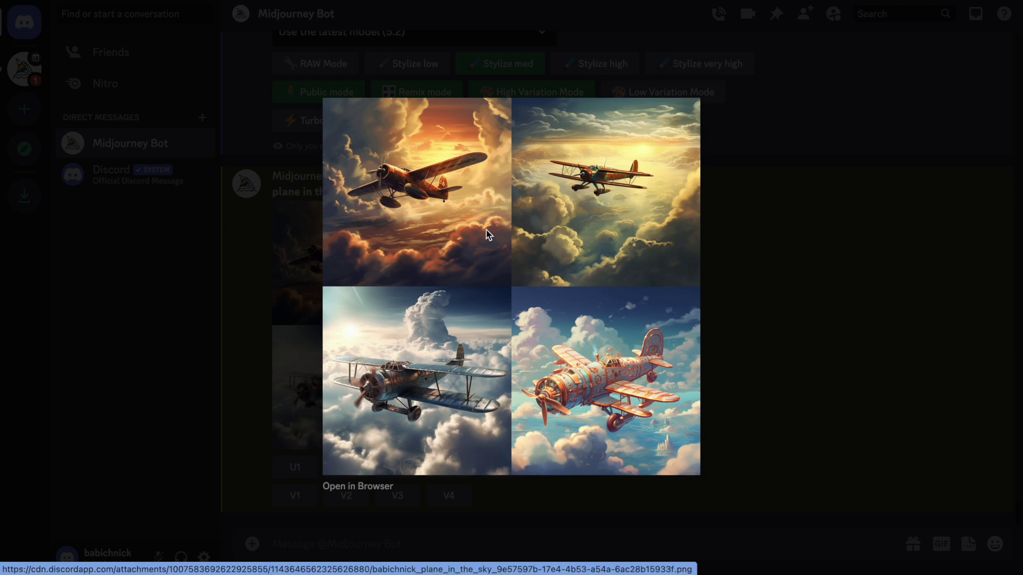
# Close the enlarged grid and upscale the second biplane image with U2
pyautogui.click(772, 261)
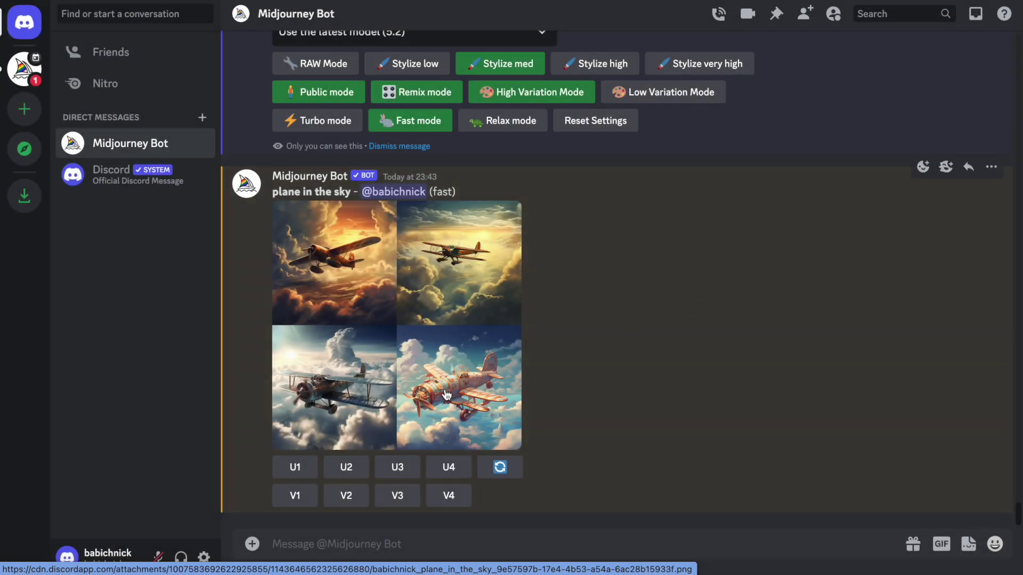
pyautogui.click(350, 470)
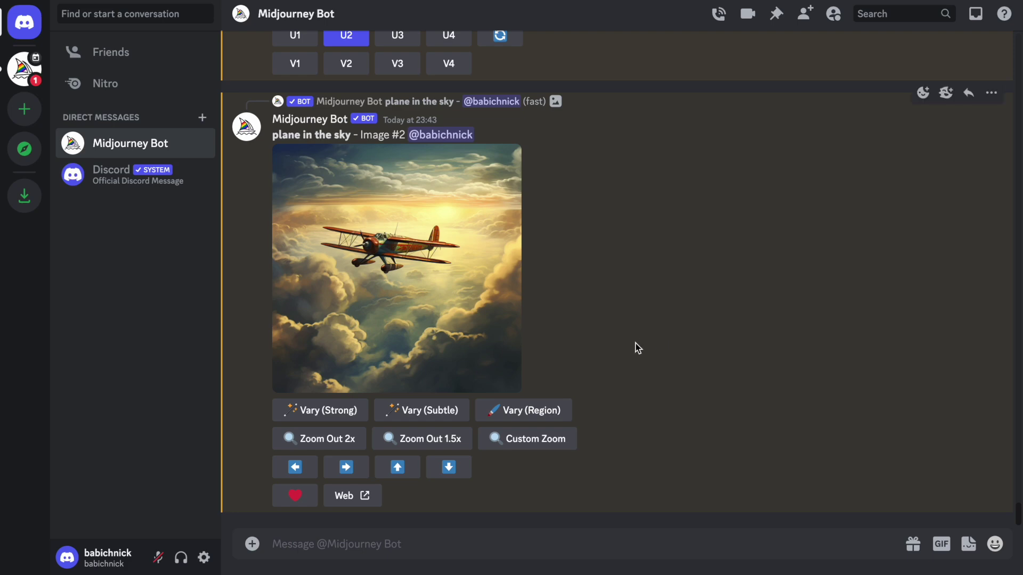
# Use Vary (Region) to mark the sky above the biplane and submit it with prompt 'red dragon'
pyautogui.click(547, 413)
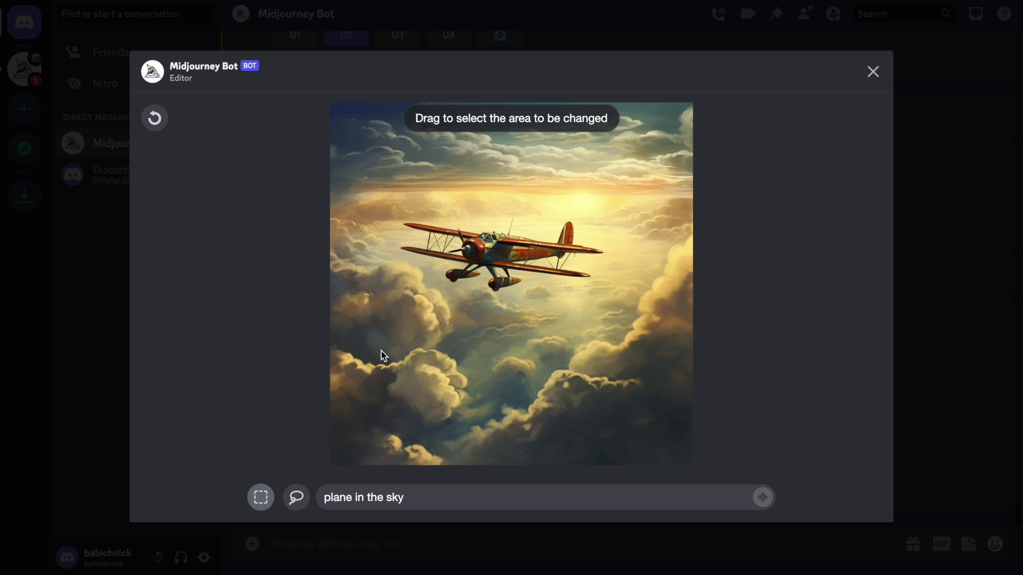
pyautogui.moveTo(351, 107); pyautogui.dragTo(681, 204)
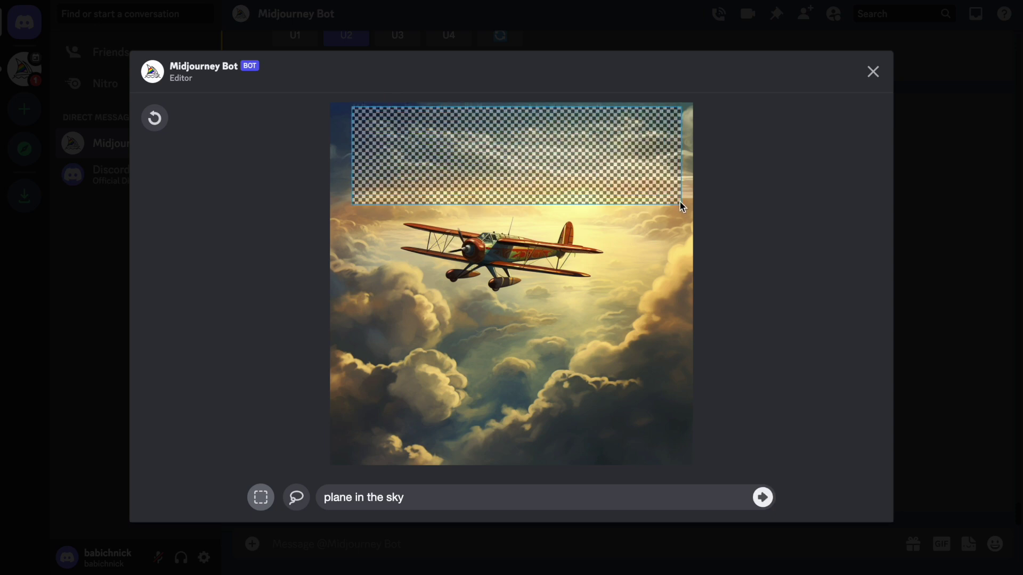
pyautogui.tripleClick(396, 498)
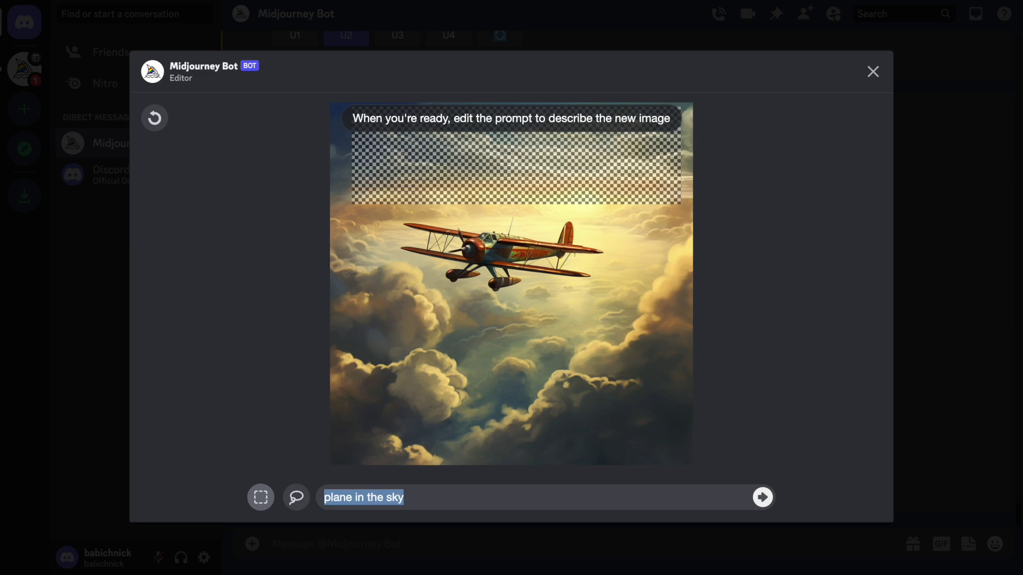
pyautogui.write('red dragon')
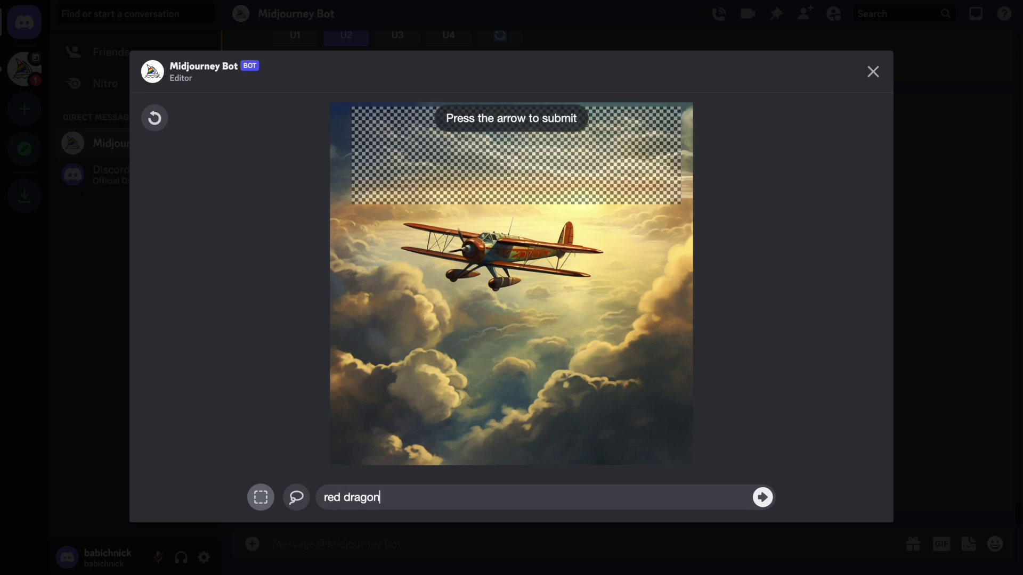
pyautogui.click(764, 498)
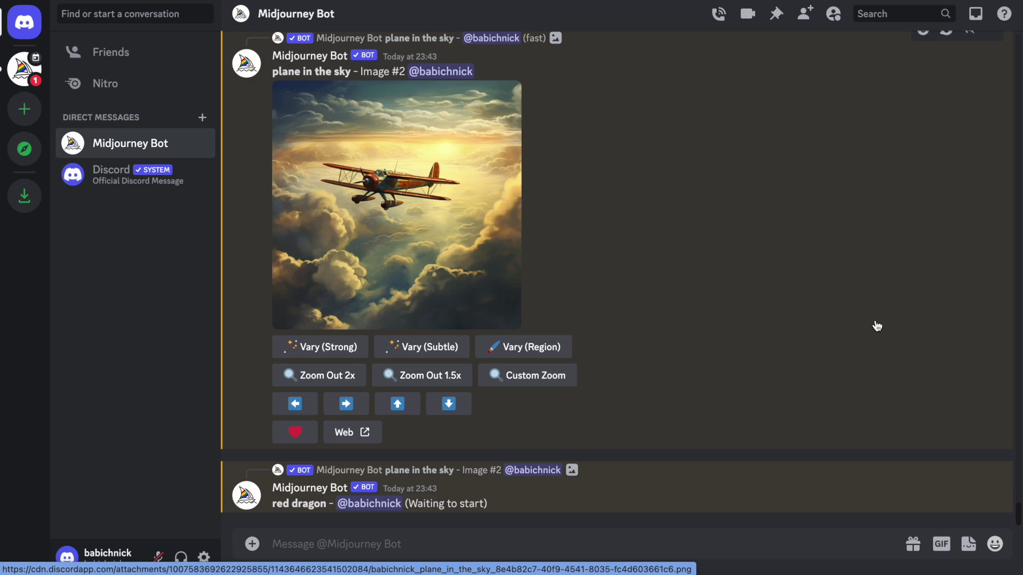
# Preview the red dragon variations, then upscale the first one with U1
pyautogui.click(394, 276)
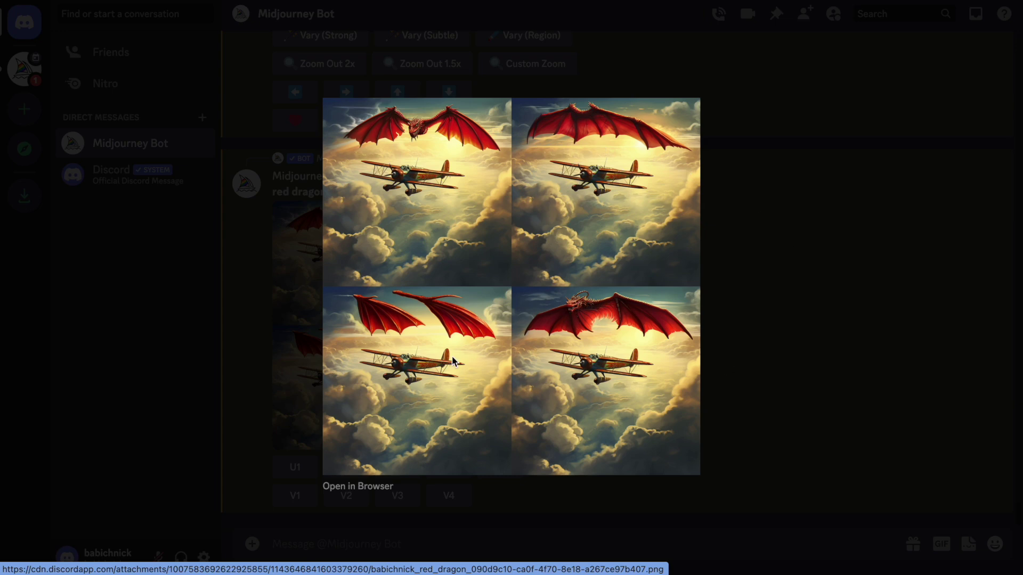
pyautogui.click(785, 335)
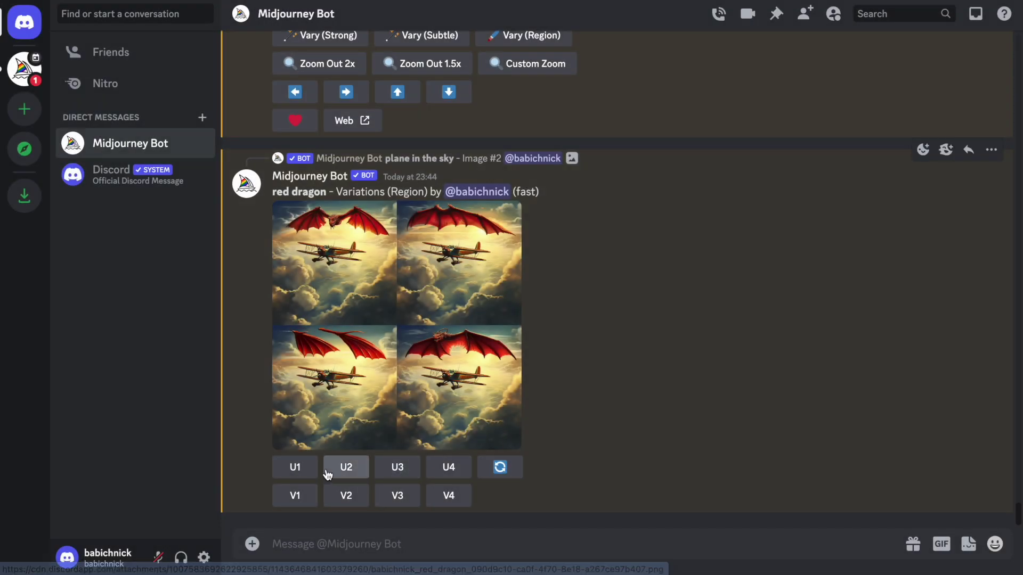
pyautogui.click(287, 471)
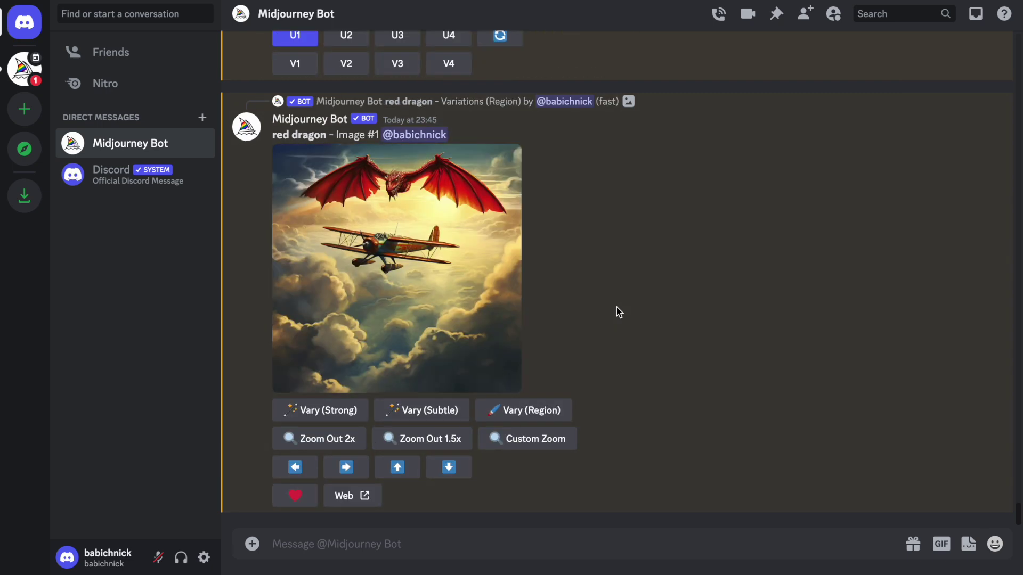
pyautogui.click(391, 541)
# Disable Remix mode via /settings and scroll back up to the upscaled dragon image
pyautogui.write('/se')
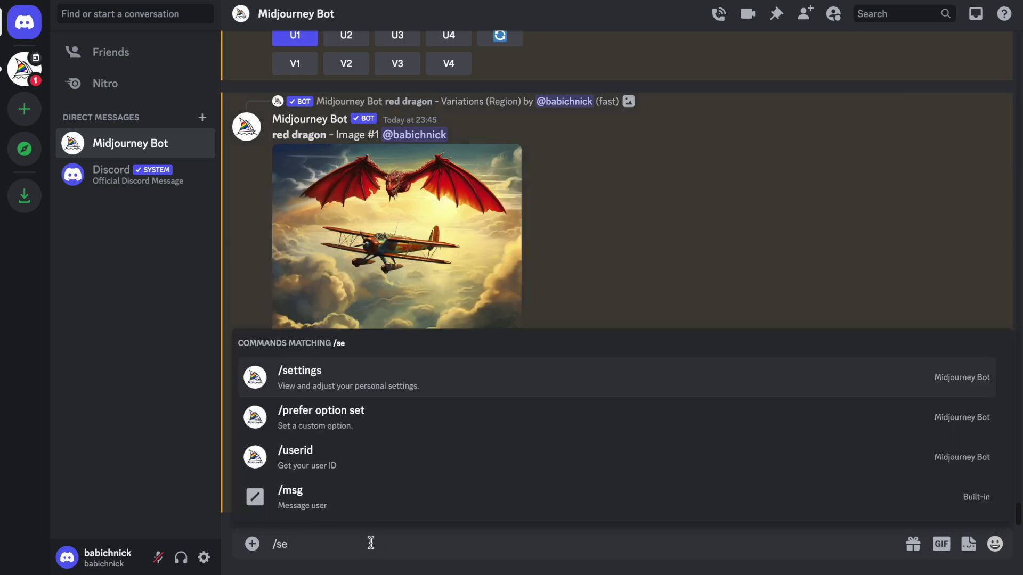
pyautogui.click(404, 397)
pyautogui.press('Return')
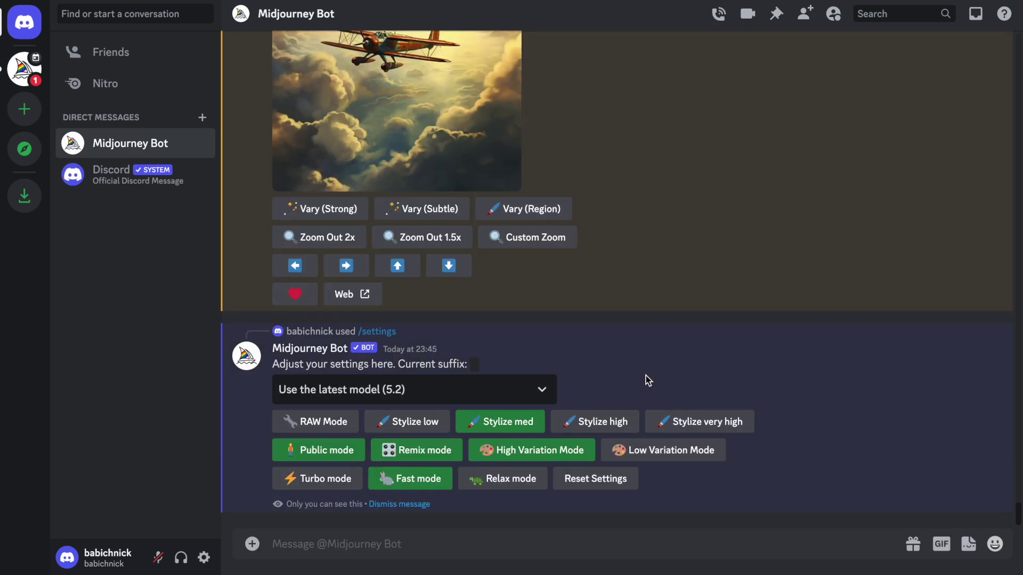
pyautogui.click(435, 454)
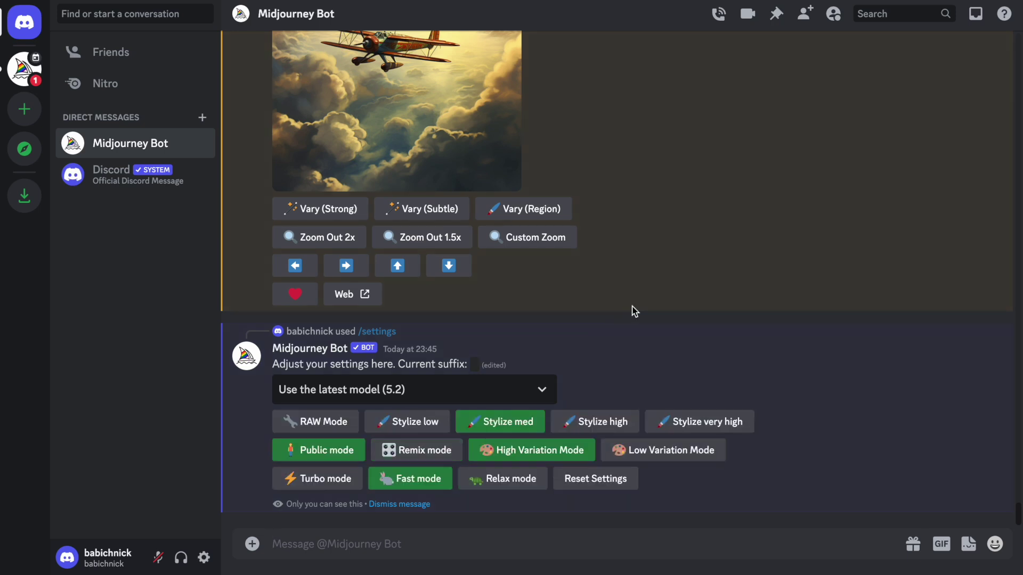
pyautogui.scroll(2, 634, 312)
pyautogui.scroll(3, 633, 311)
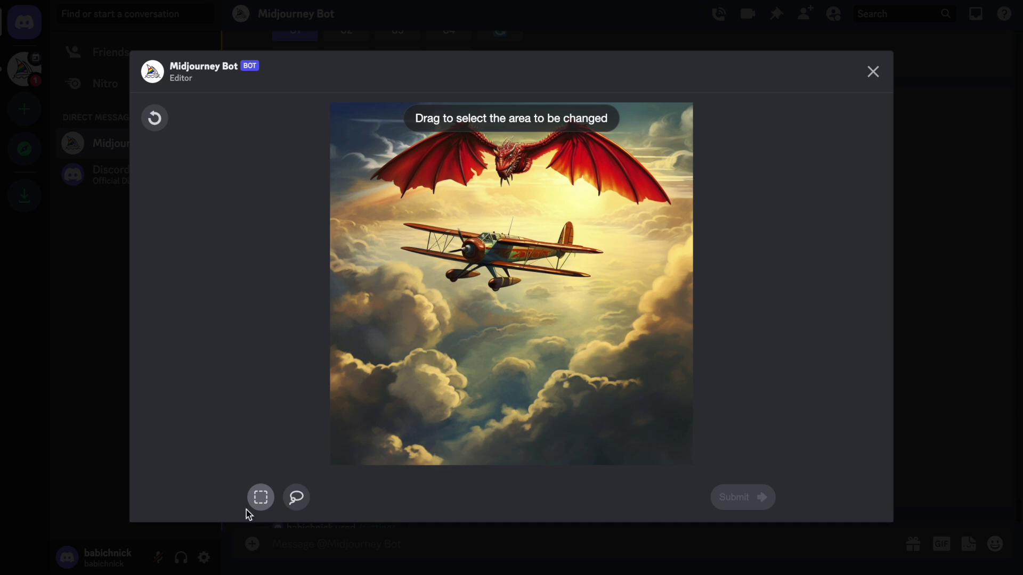
# Select the lower clouds of the dragon image and submit the region edit
pyautogui.moveTo(328, 318); pyautogui.dragTo(698, 470)
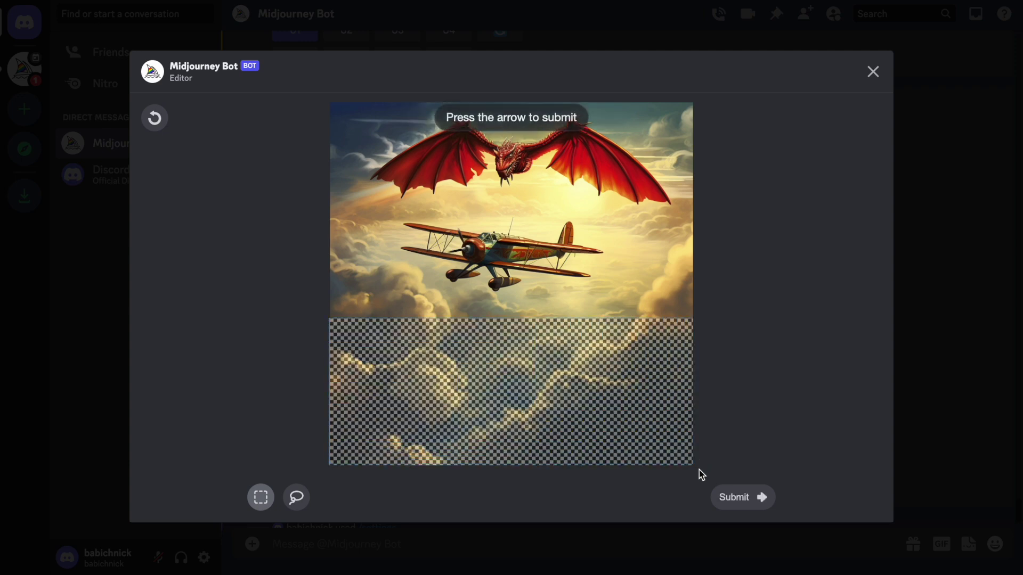
pyautogui.click(742, 498)
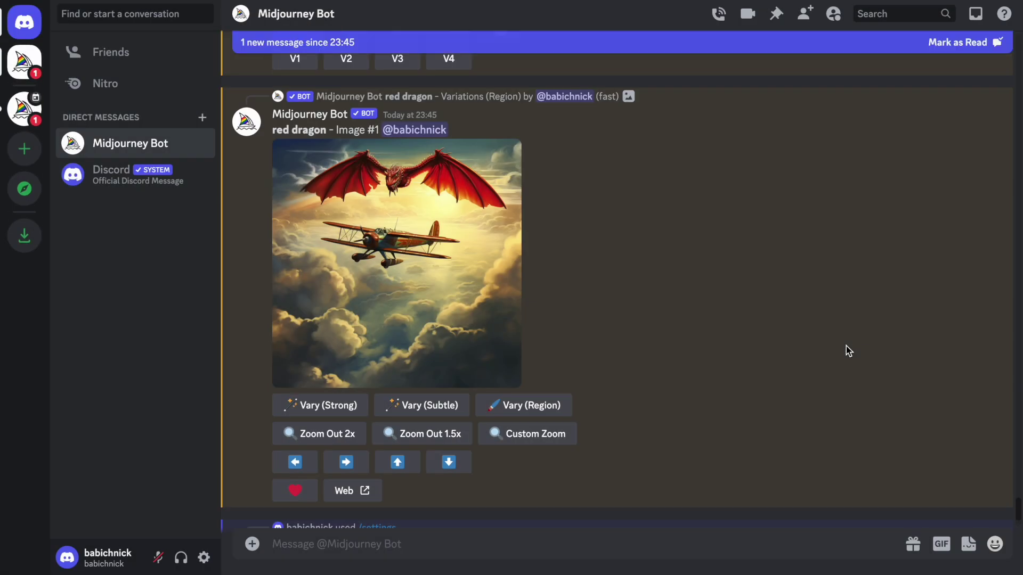
# Find the finished lower-cloud red dragon variations grid and open it enlarged
pyautogui.scroll(-5, 846, 346)
pyautogui.scroll(5, 846, 347)
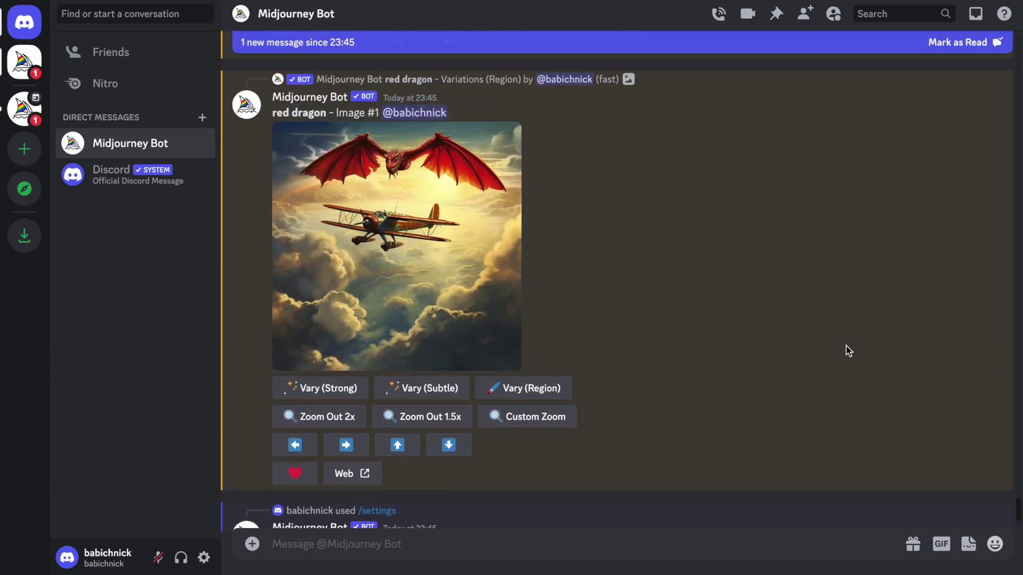
pyautogui.scroll(-5, 847, 351)
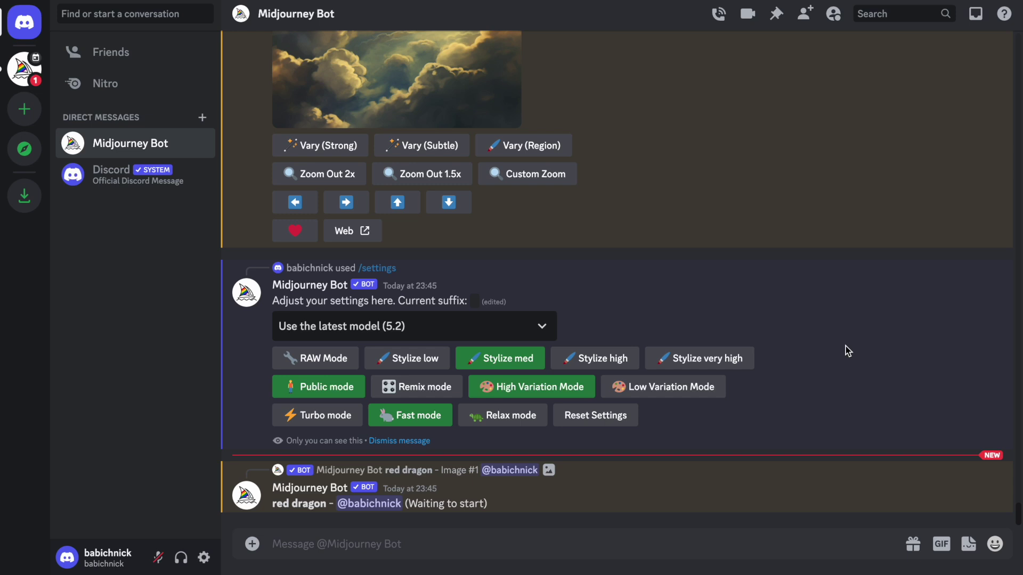
pyautogui.scroll(2, 848, 351)
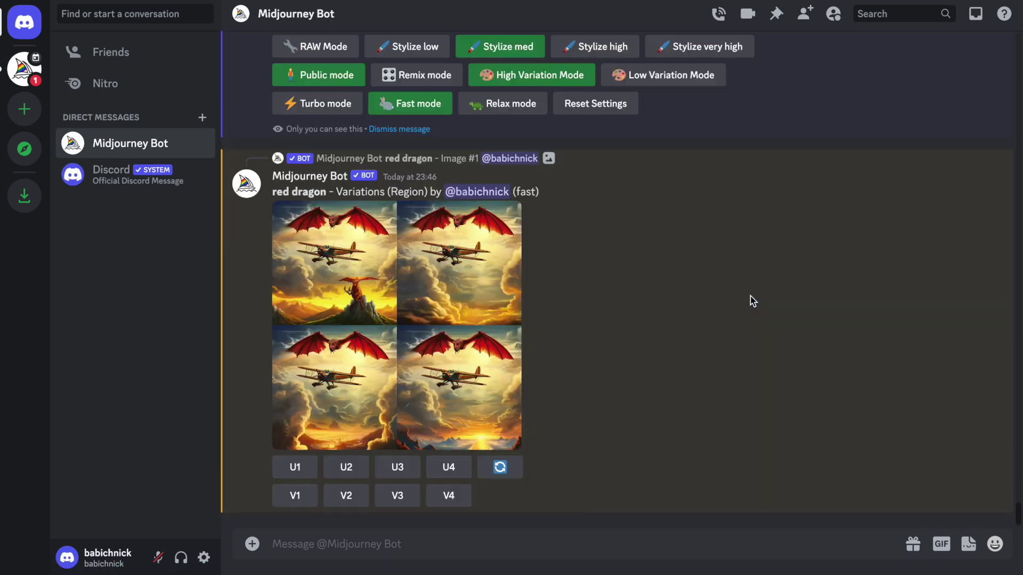
pyautogui.click(446, 274)
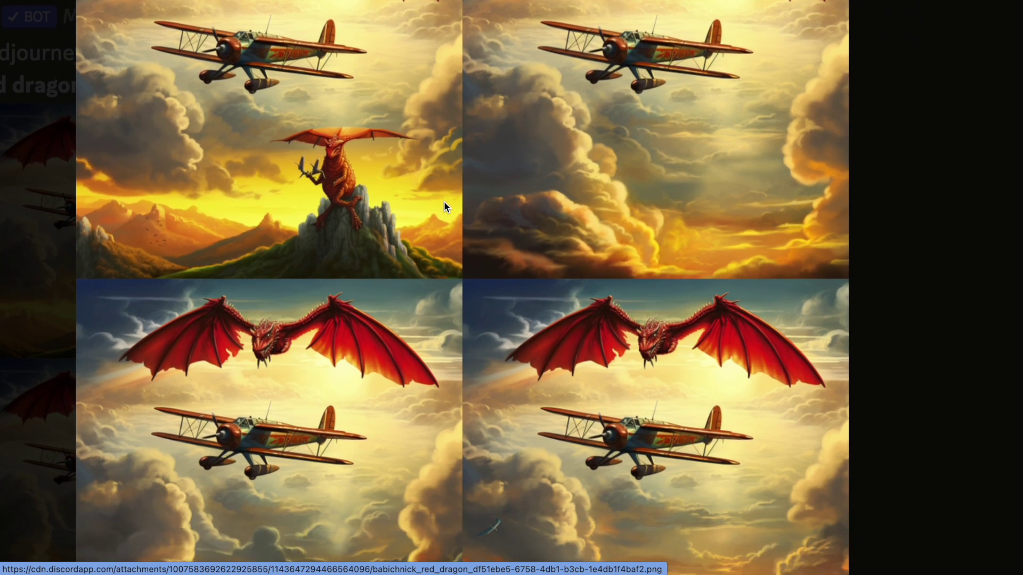
pyautogui.scroll(-1, 447, 207)
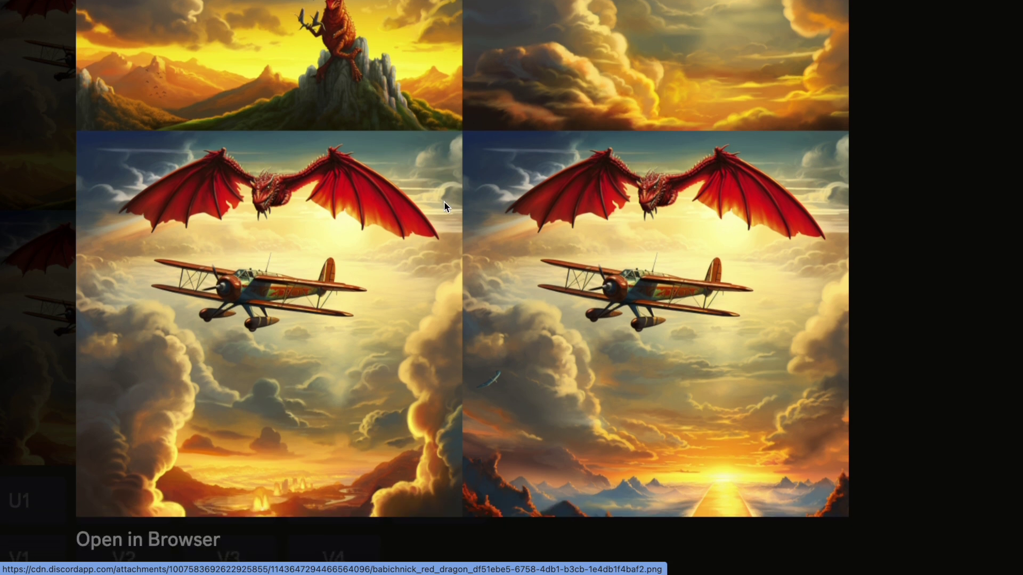